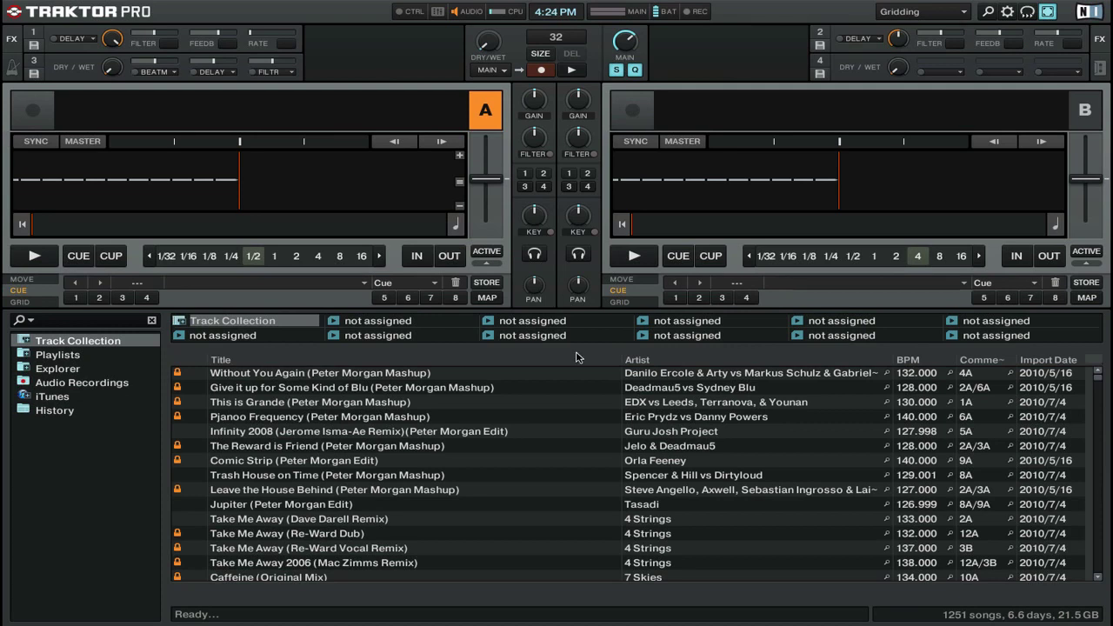
# Right-click the track browser's column header to list the available columns.
pyautogui.rightClick(686, 363)
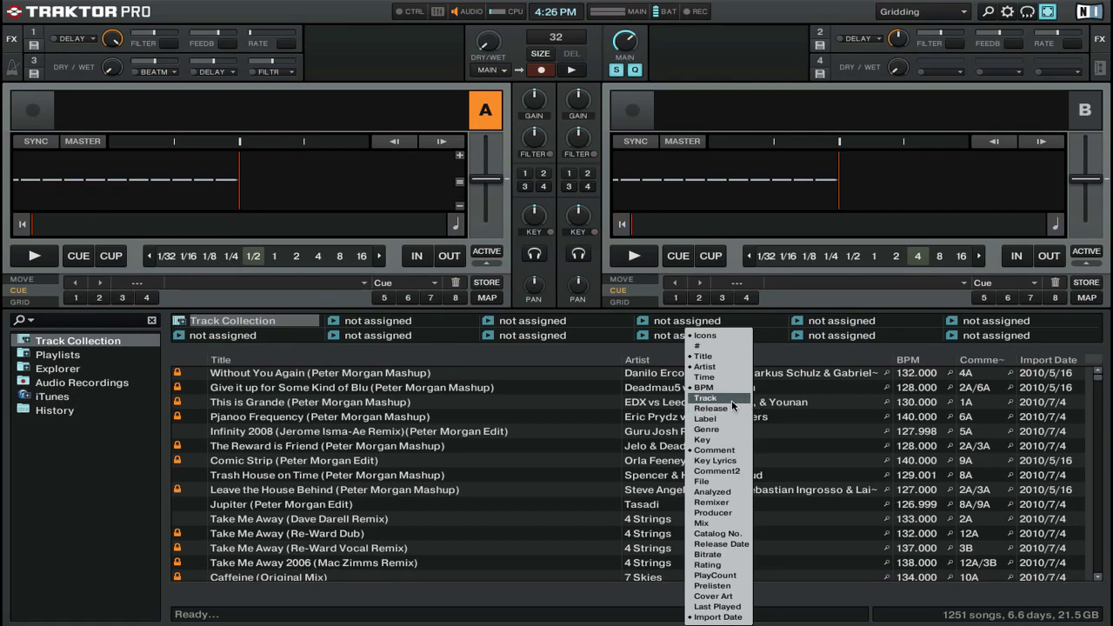
pyautogui.click(710, 409)
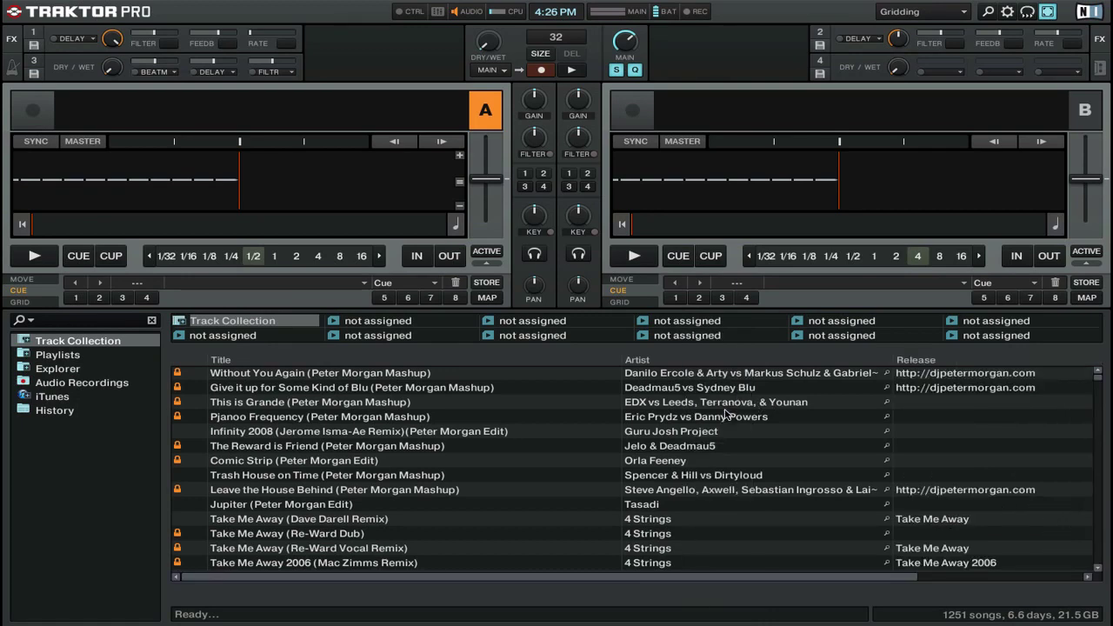
pyautogui.hscroll(3, 727, 415)
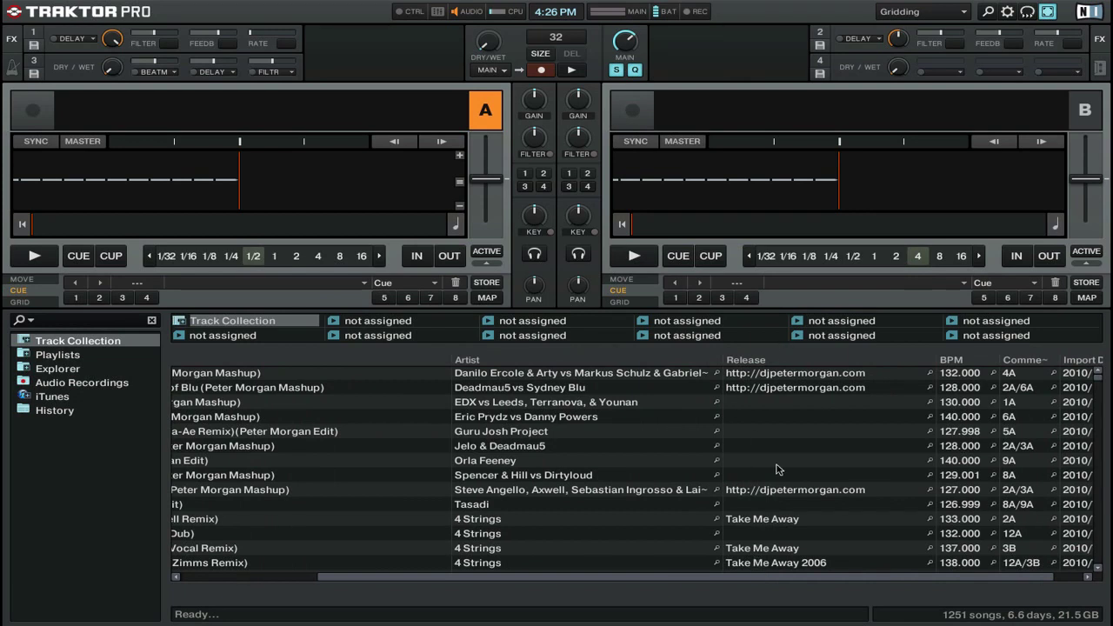
pyautogui.rightClick(798, 357)
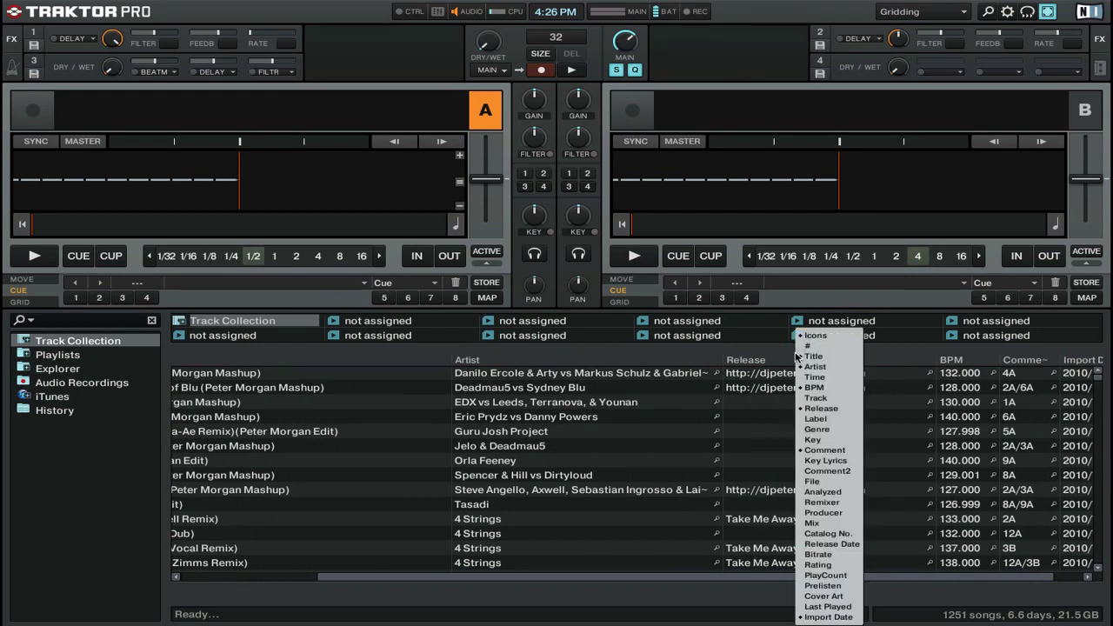
pyautogui.click(818, 408)
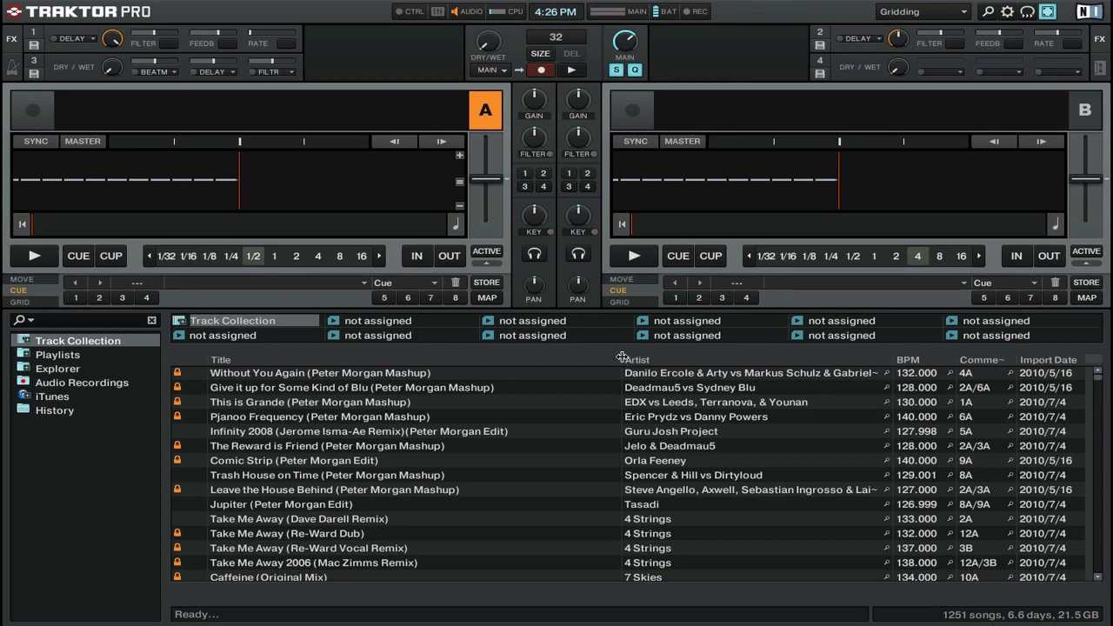
# Narrow the Title column slightly and try dragging the BPM column toward Comment.
pyautogui.moveTo(622, 357)
pyautogui.mouseDown()
pyautogui.moveTo(603, 361)
pyautogui.moveTo(613, 360)
pyautogui.mouseUp()
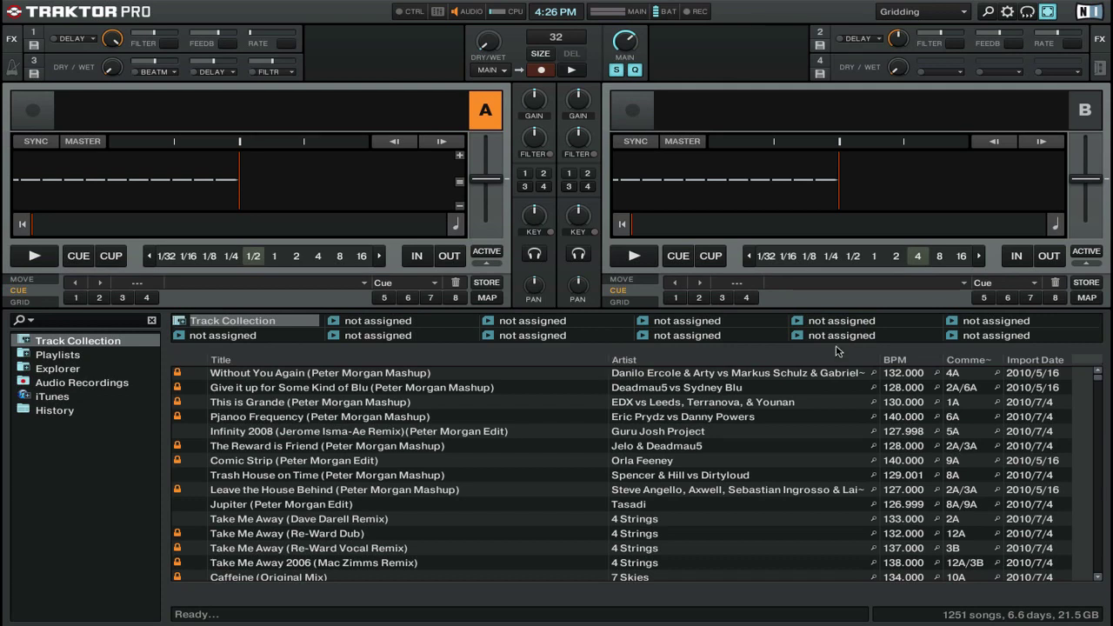
pyautogui.moveTo(890, 361); pyautogui.dragTo(977, 363)
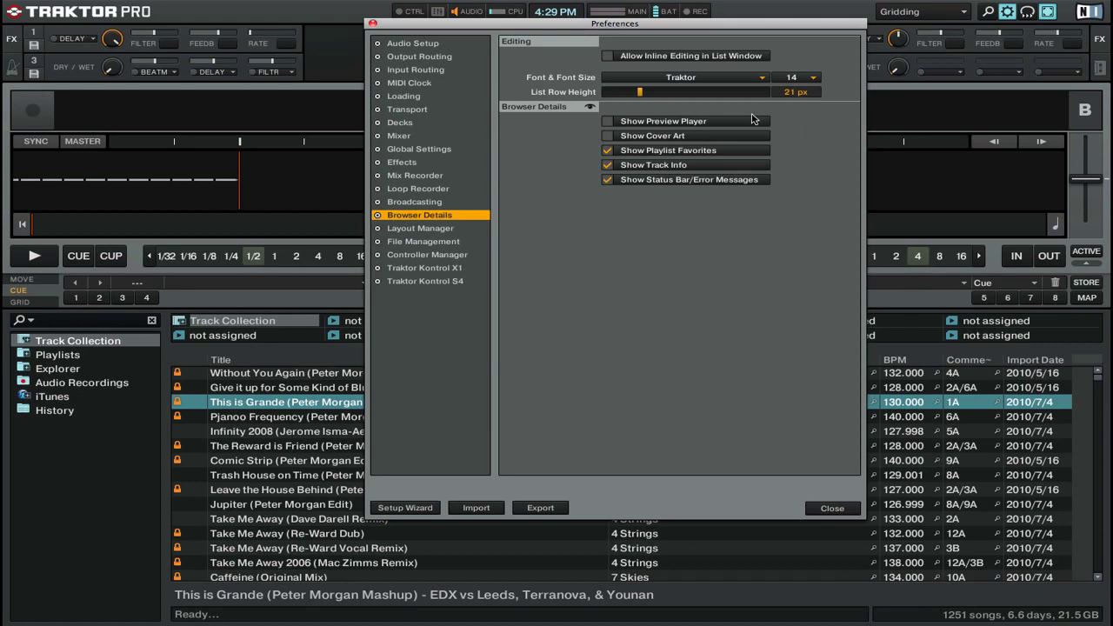
# Enable Show Preview Player and Show Cover Art in the browser details.
pyautogui.click(714, 122)
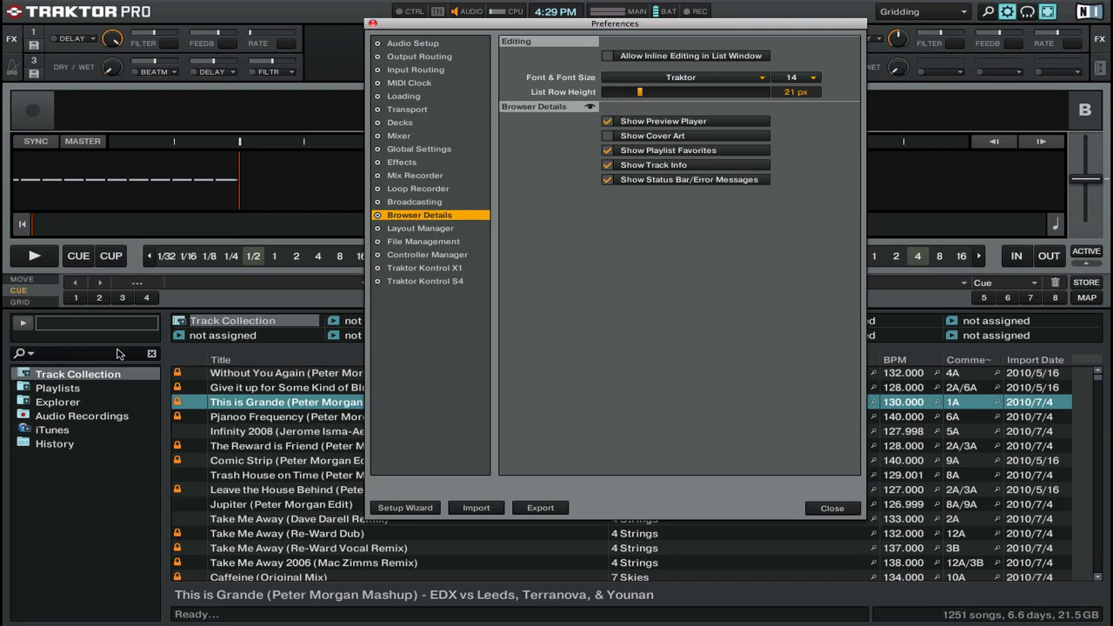
pyautogui.click(607, 137)
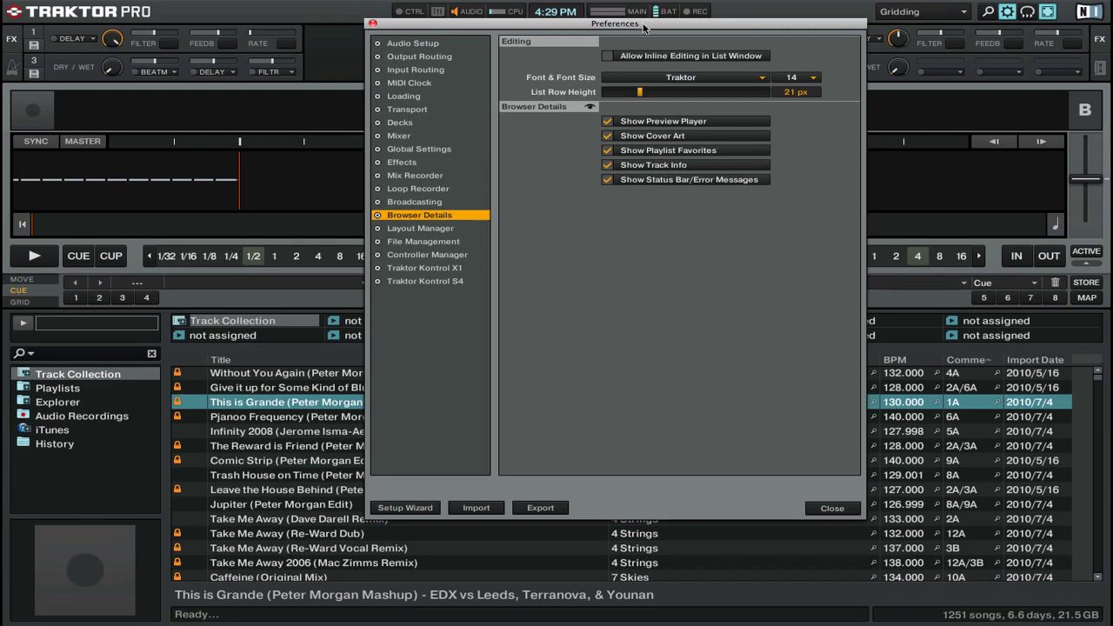
pyautogui.moveTo(644, 28); pyautogui.dragTo(911, 11)
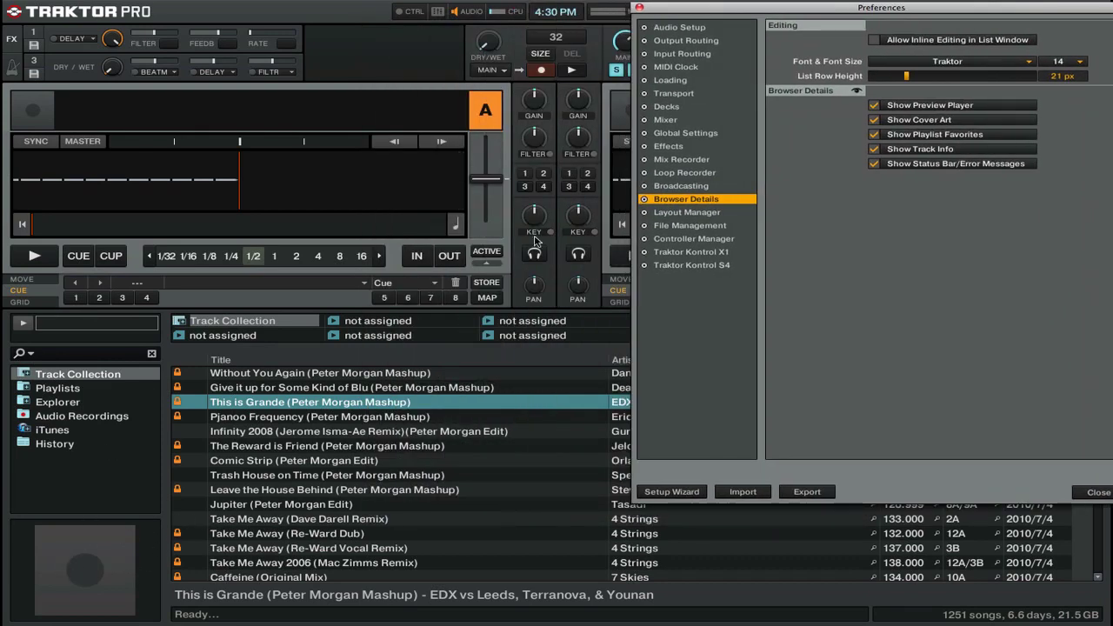
# Toggle the track info bar and status bar off and back on, then go to Layout Manager.
pyautogui.click(874, 149)
pyautogui.click(874, 150)
pyautogui.click(875, 165)
pyautogui.click(875, 166)
pyautogui.click(191, 240)
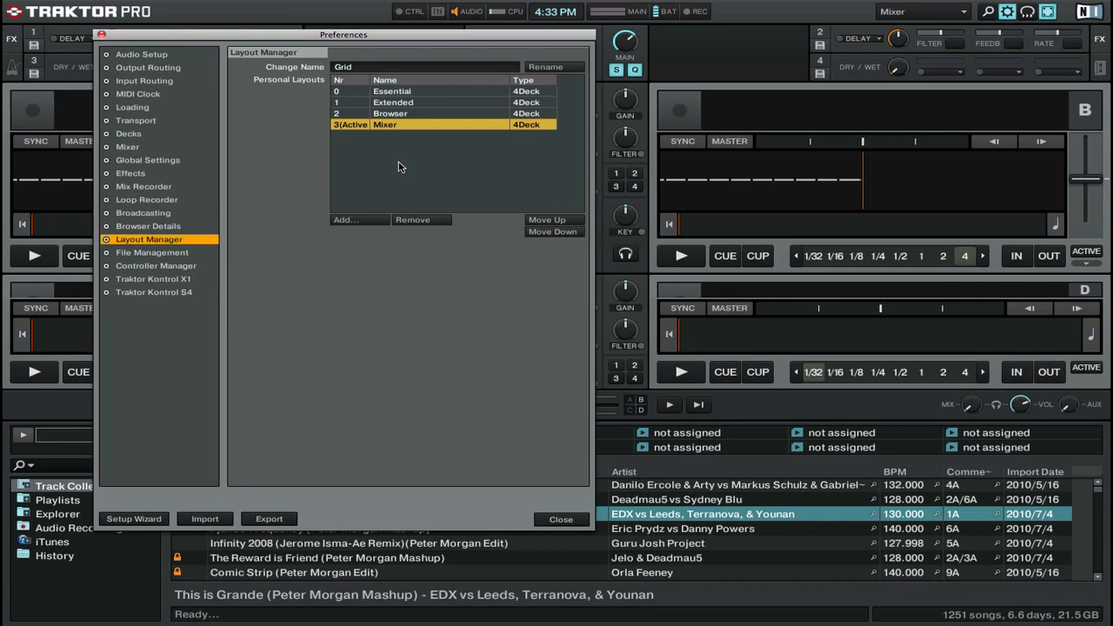
# Try the Extended, Essential and Browser layouts, ending on Mixer, and check the layout quick list.
pyautogui.click(409, 106)
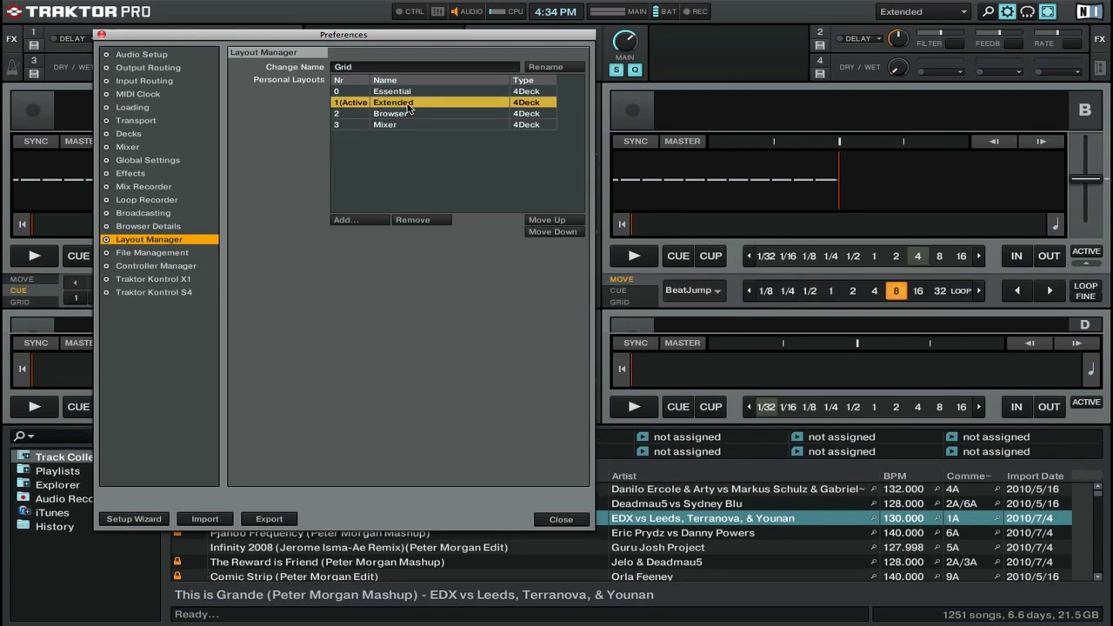
pyautogui.click(404, 94)
pyautogui.click(405, 113)
pyautogui.click(409, 124)
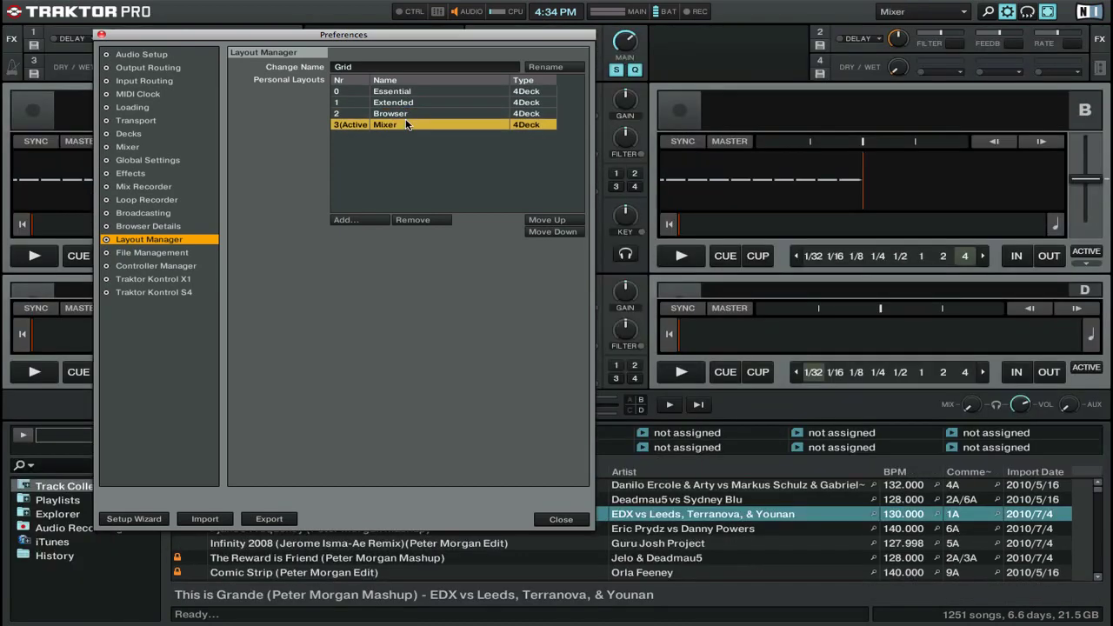
pyautogui.click(966, 12)
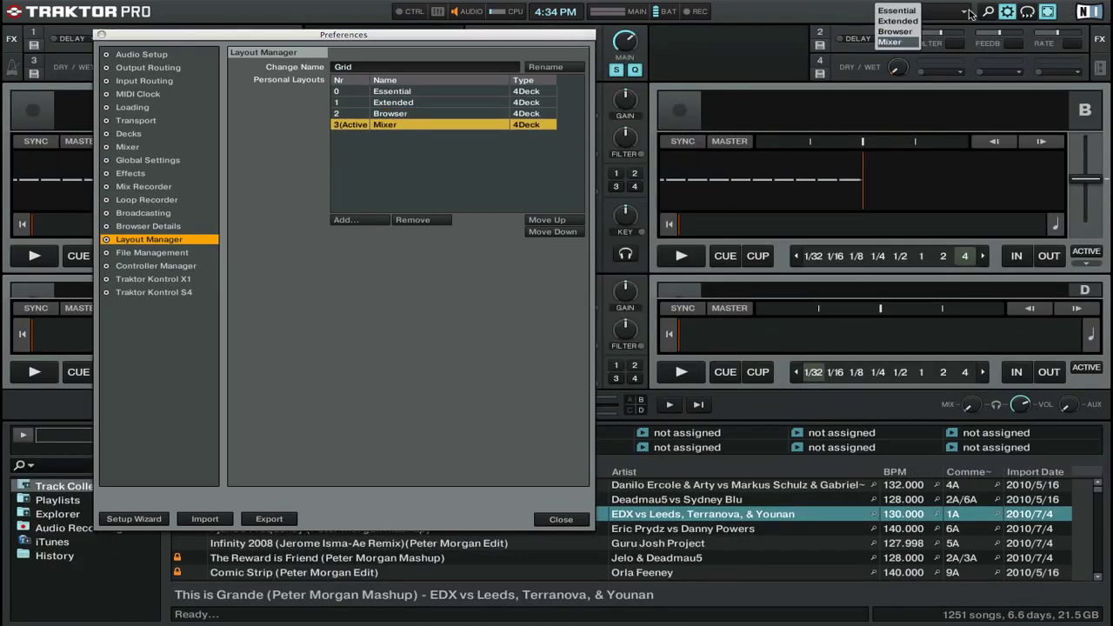
pyautogui.click(965, 13)
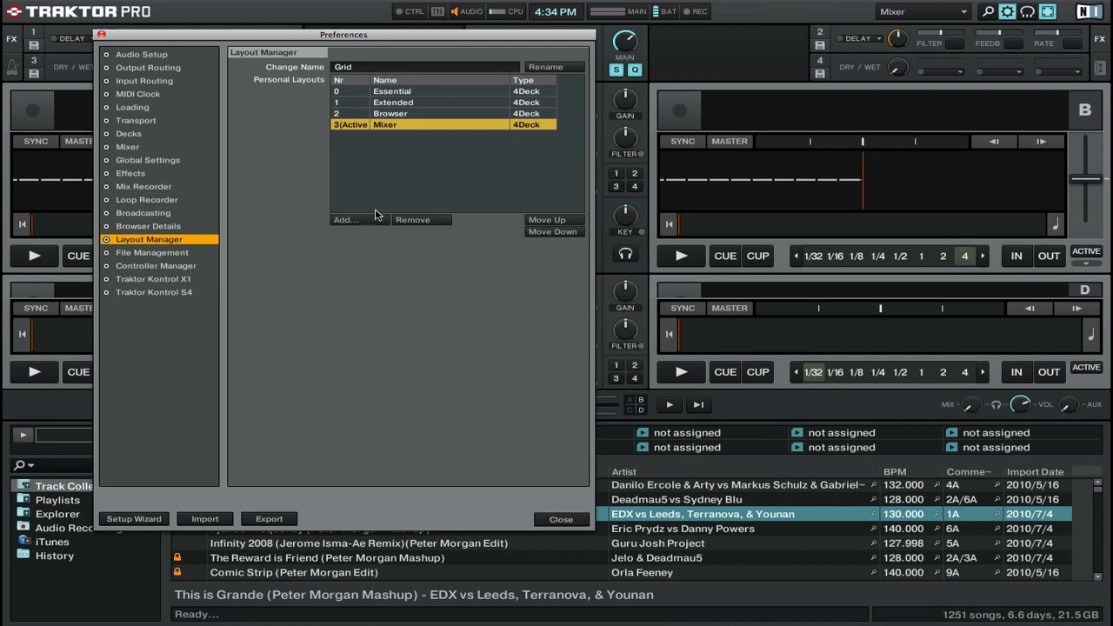
# Add a copy of Mixer - 4Deck, make it active and rename it 'Grid'.
pyautogui.click(346, 220)
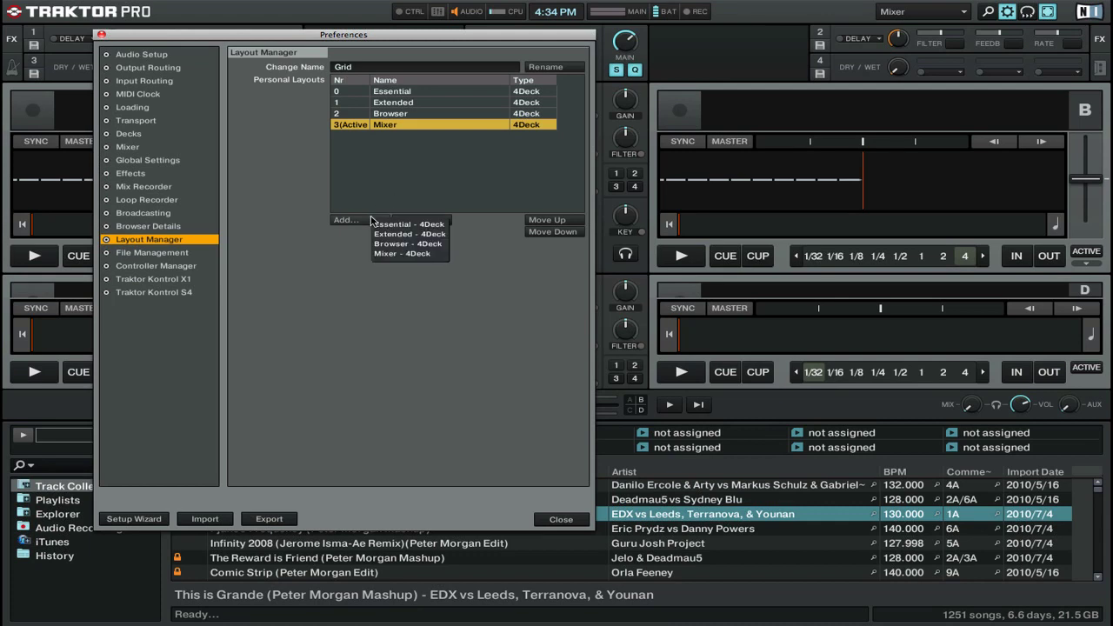
pyautogui.click(402, 253)
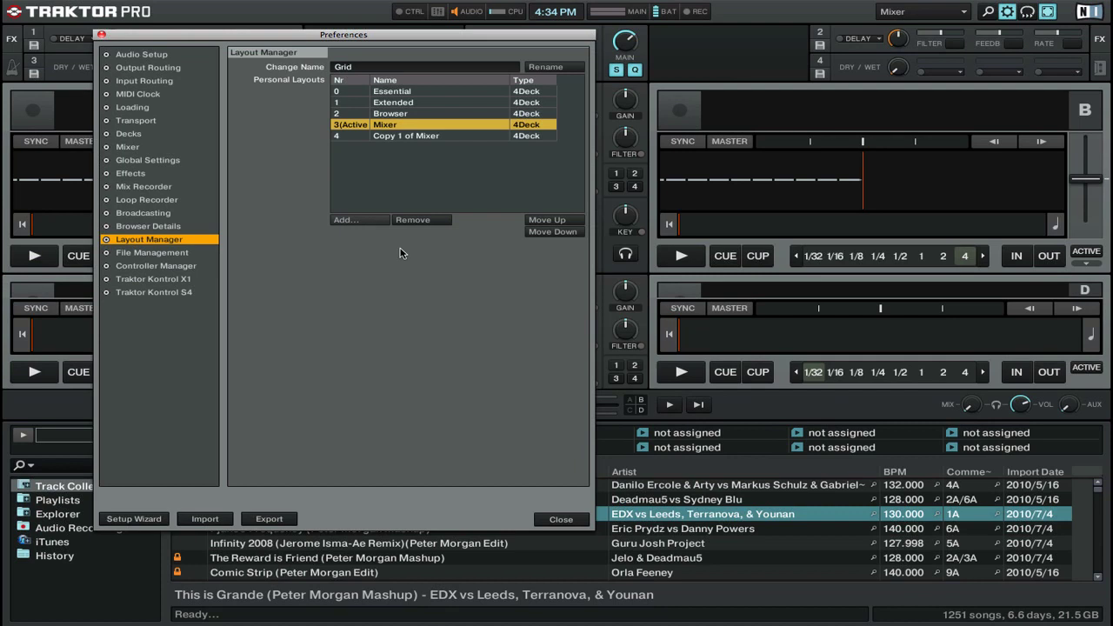
pyautogui.click(463, 137)
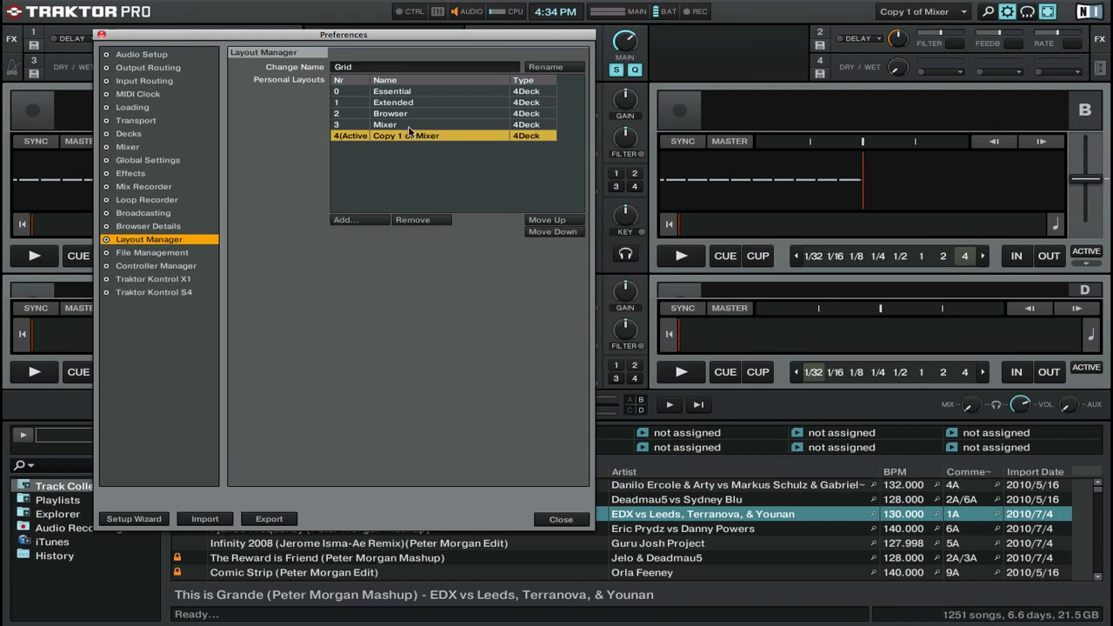
pyautogui.click(377, 67)
pyautogui.write('Grid')
pyautogui.click(545, 67)
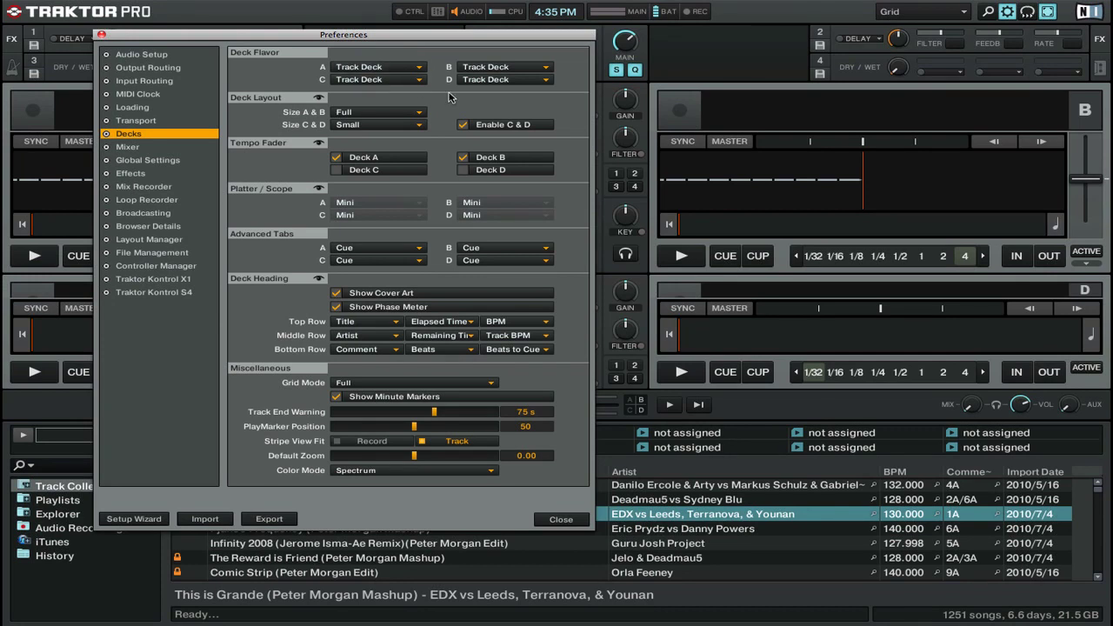
# Set Deck Flavor for decks C and D to Sample Deck, then uncheck Enable C & D.
pyautogui.click(421, 80)
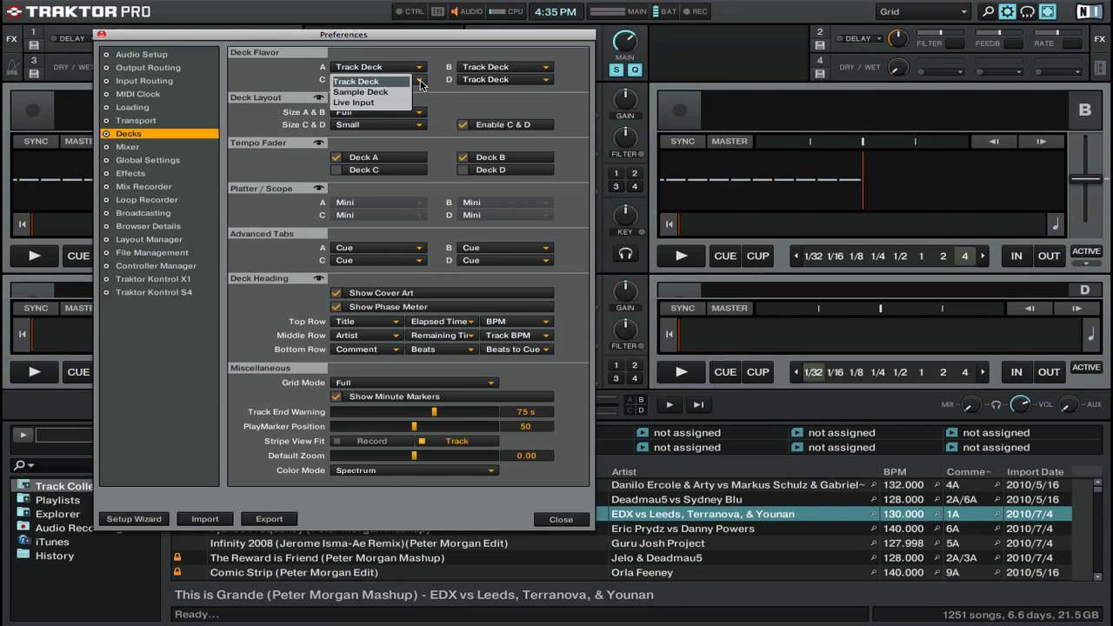
pyautogui.click(361, 91)
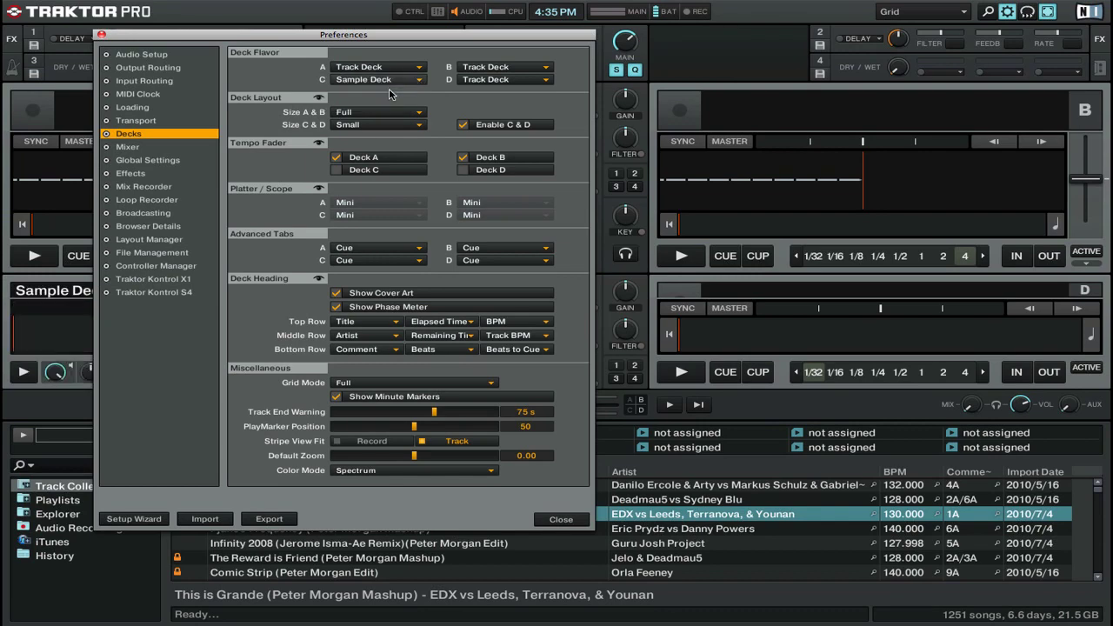
pyautogui.click(396, 79)
pyautogui.click(365, 103)
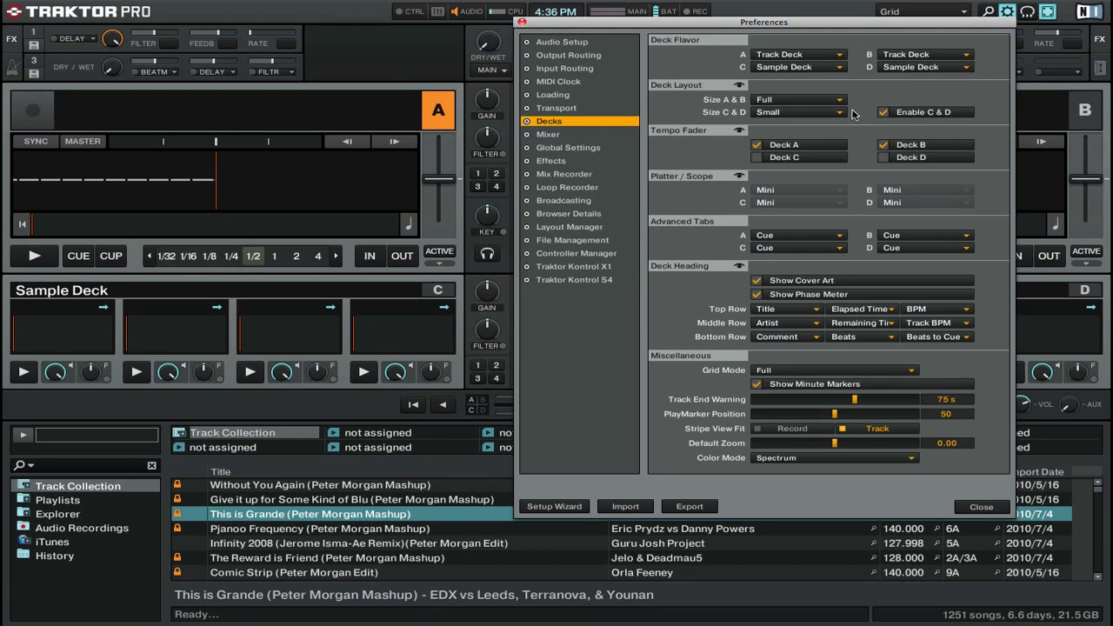
pyautogui.click(883, 113)
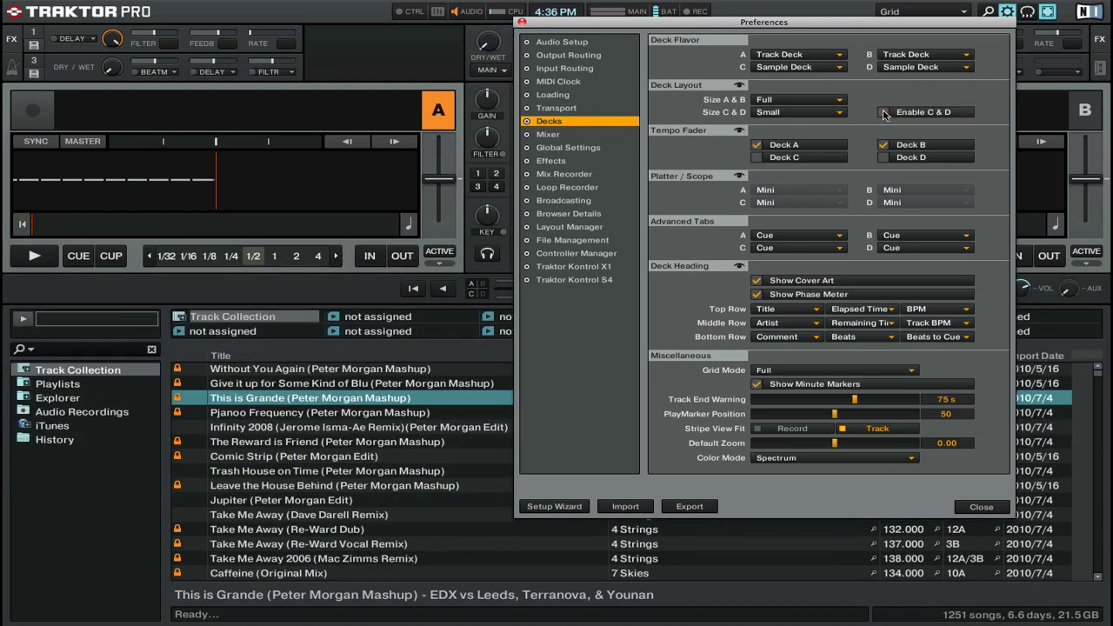
pyautogui.moveTo(779, 24); pyautogui.dragTo(866, 11)
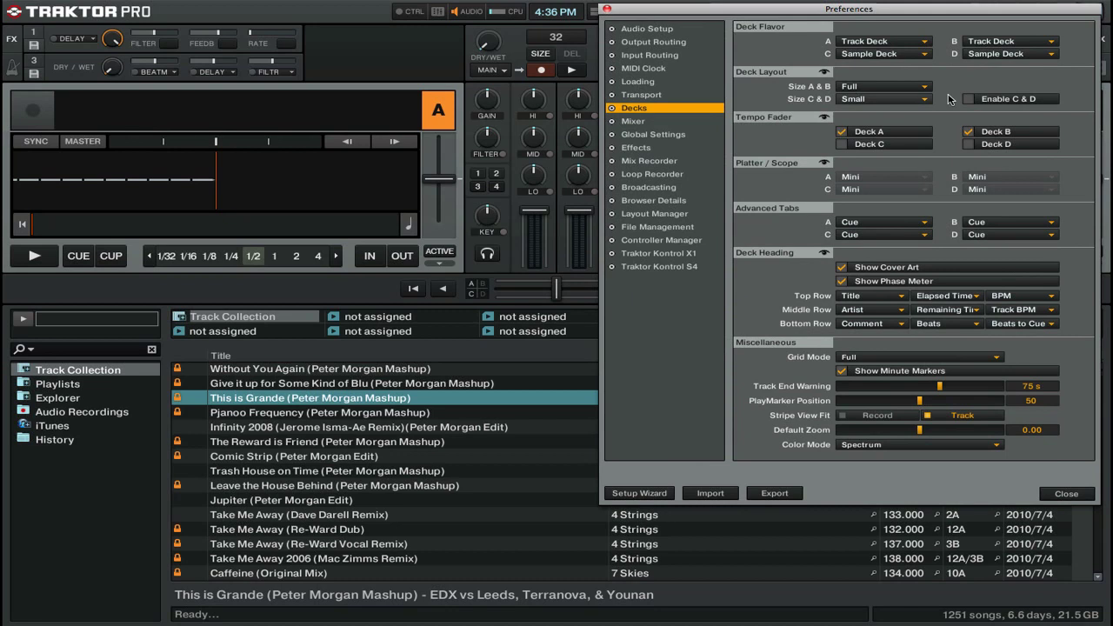
# Cycle Size A & B through Micro, Small, Essential and Full, ending on Advanced.
pyautogui.click(884, 89)
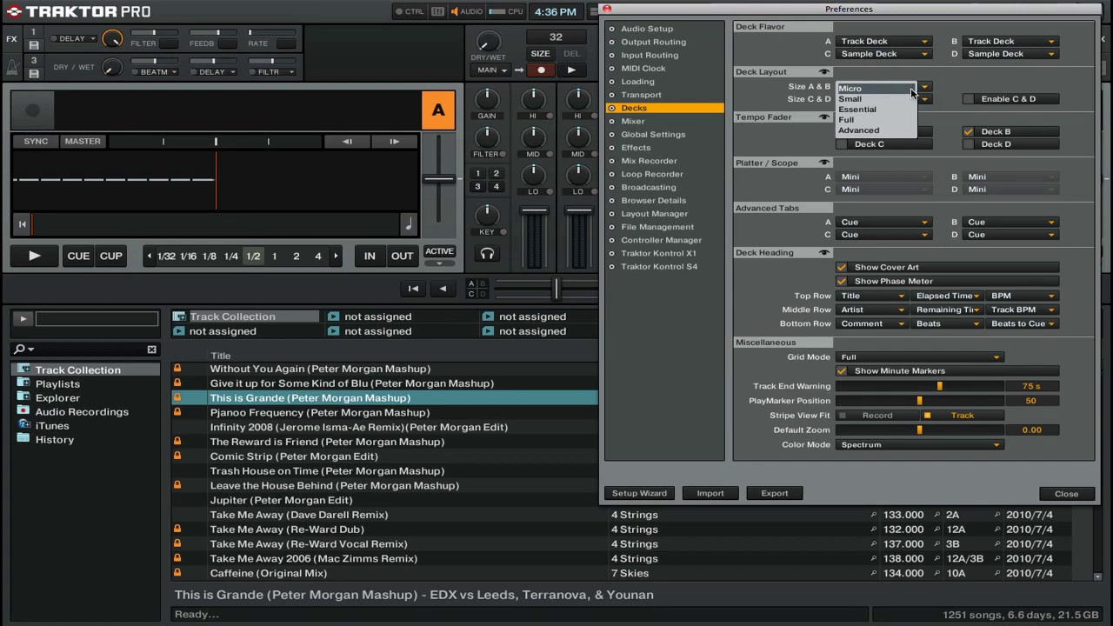
pyautogui.click(905, 90)
pyautogui.click(896, 86)
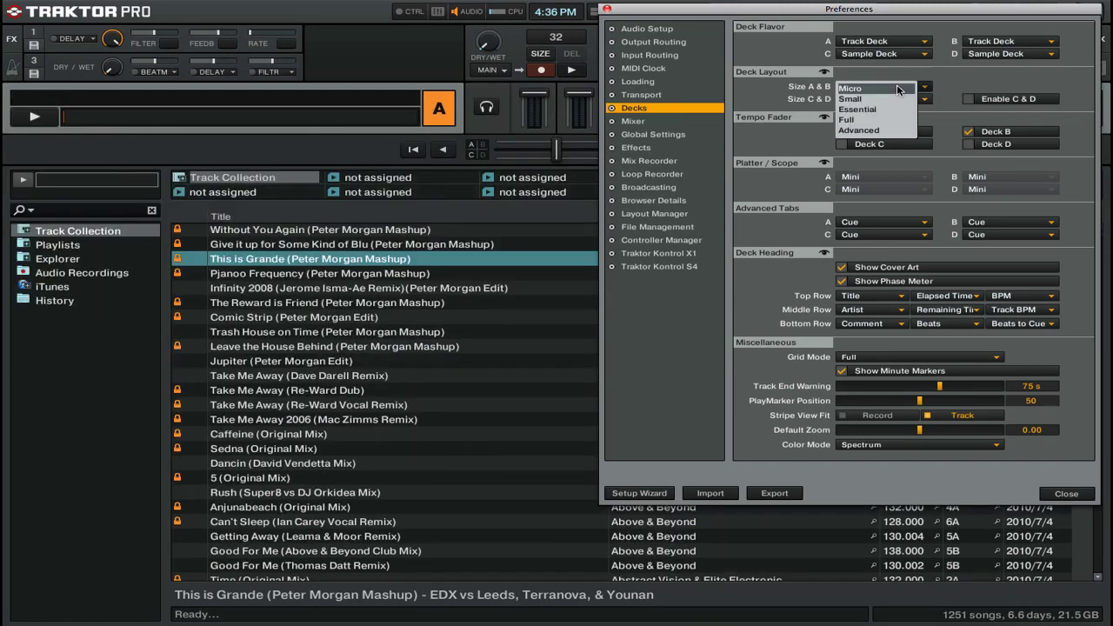
pyautogui.click(860, 99)
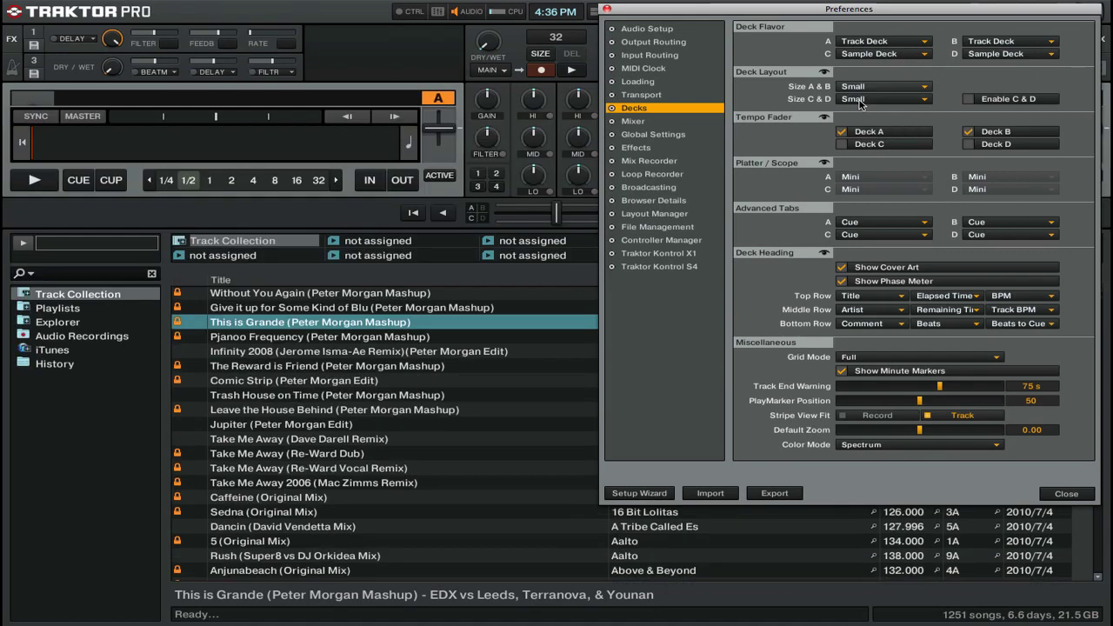
pyautogui.click(861, 87)
pyautogui.click(878, 108)
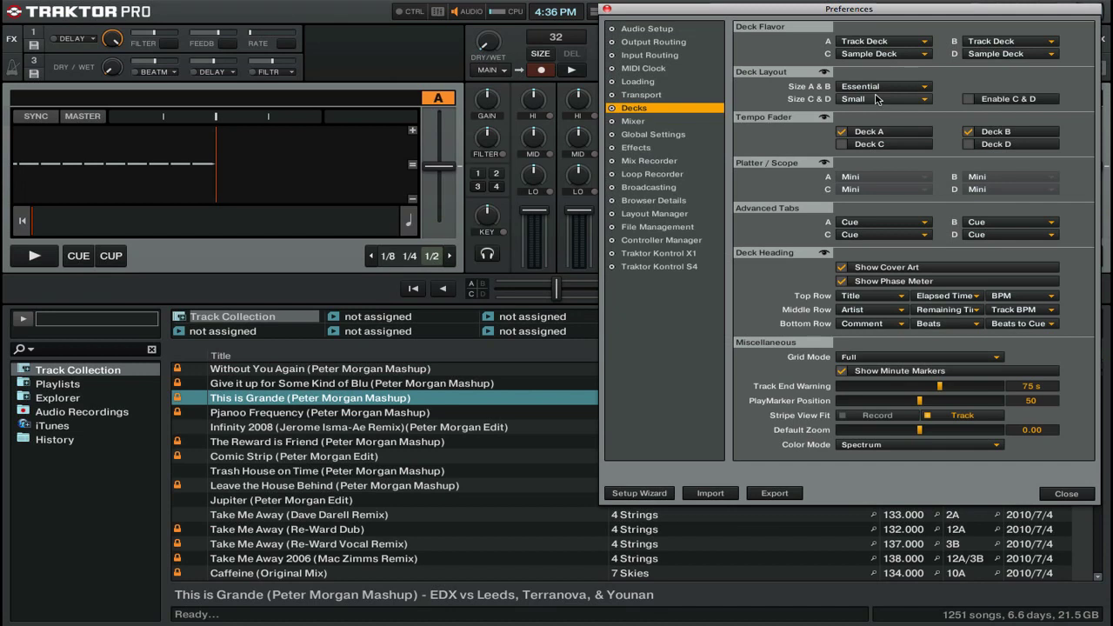
pyautogui.click(884, 86)
pyautogui.click(857, 123)
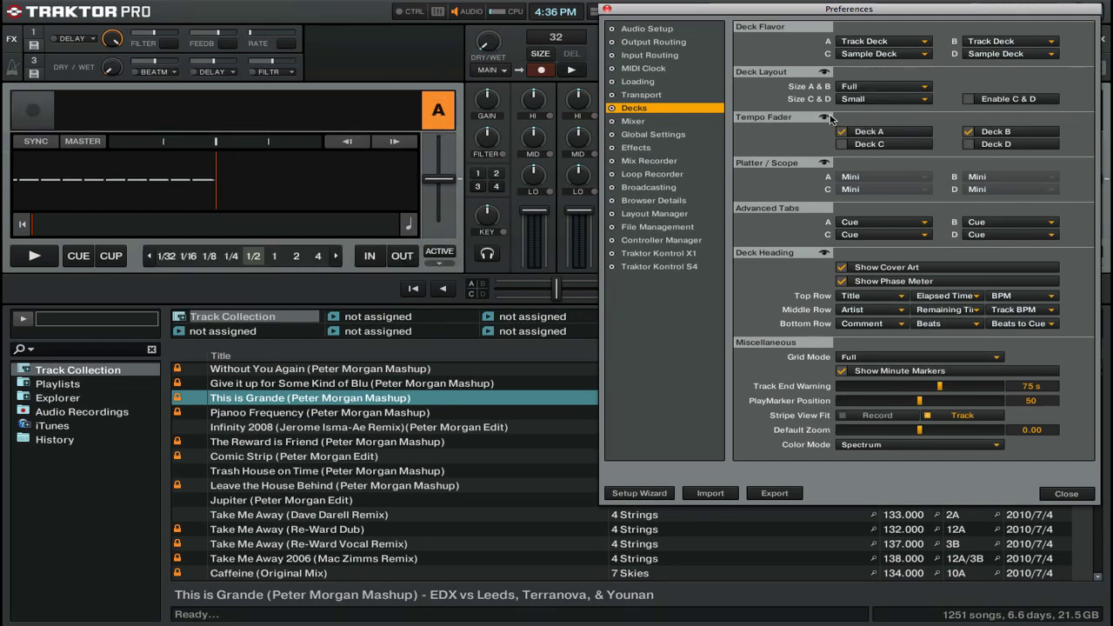
pyautogui.click(881, 87)
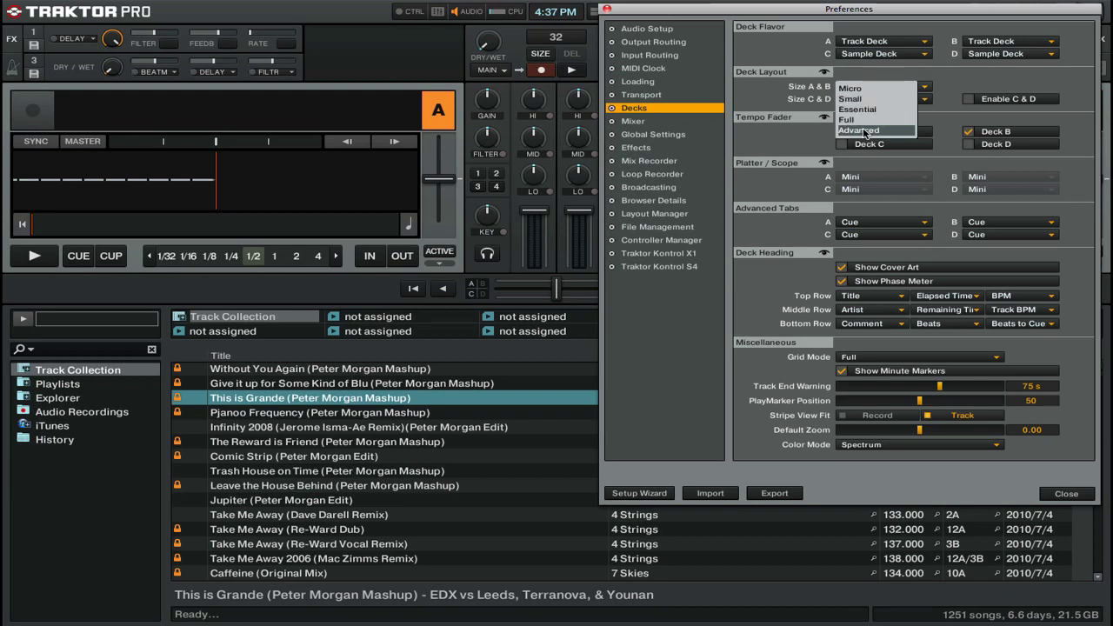
pyautogui.click(864, 132)
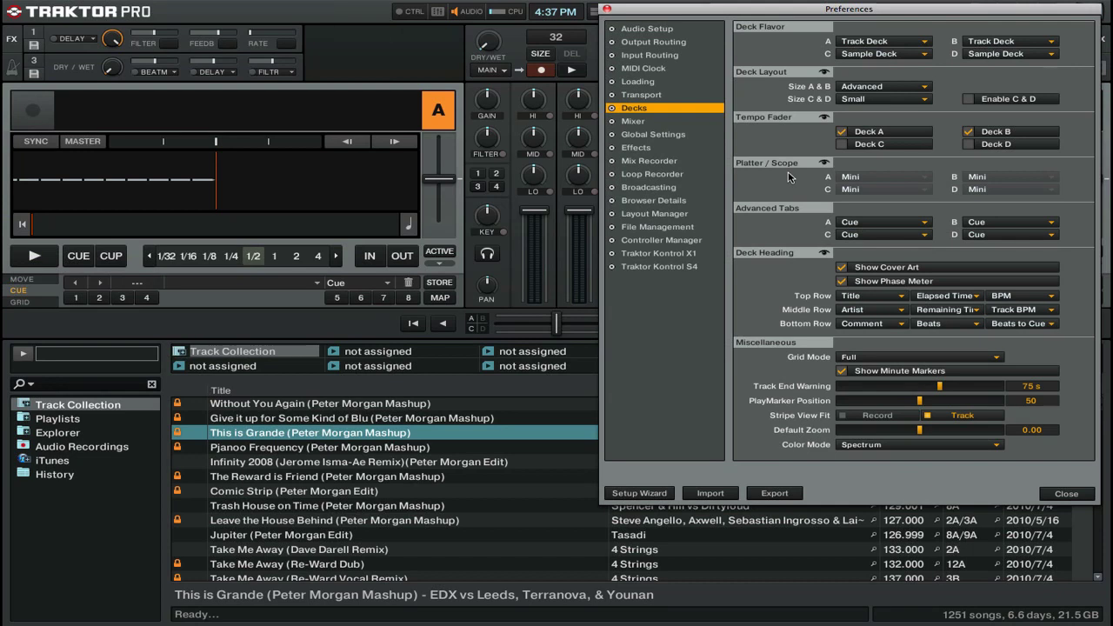
# Switch deck A's Advanced Tab to Grid, then back to Cue.
pyautogui.click(868, 228)
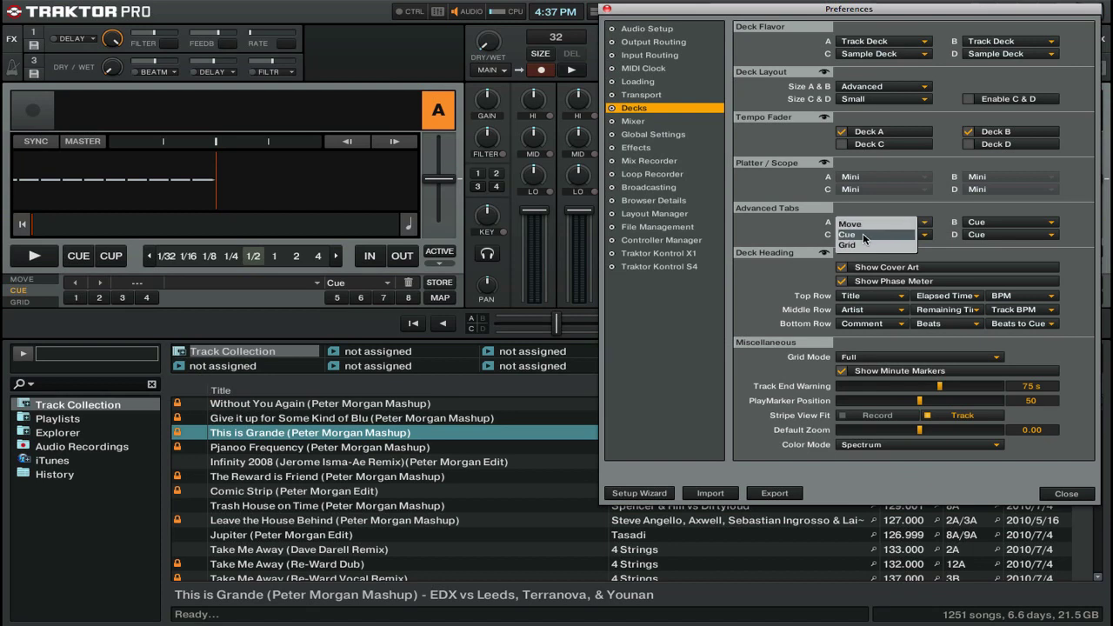
pyautogui.click(884, 246)
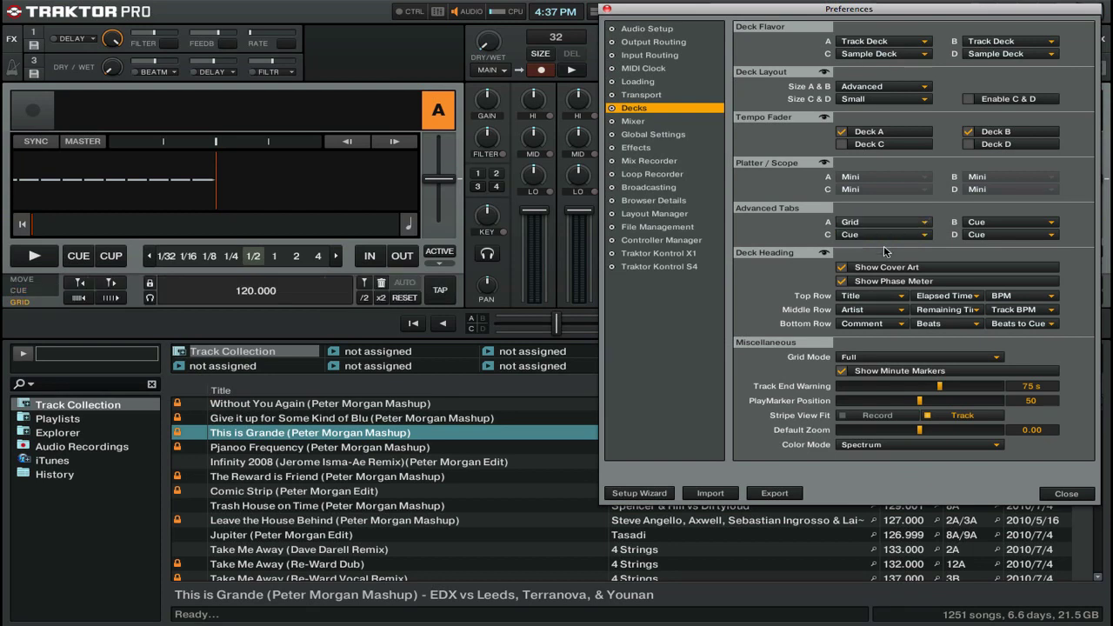
pyautogui.click(23, 291)
pyautogui.click(22, 279)
pyautogui.click(26, 290)
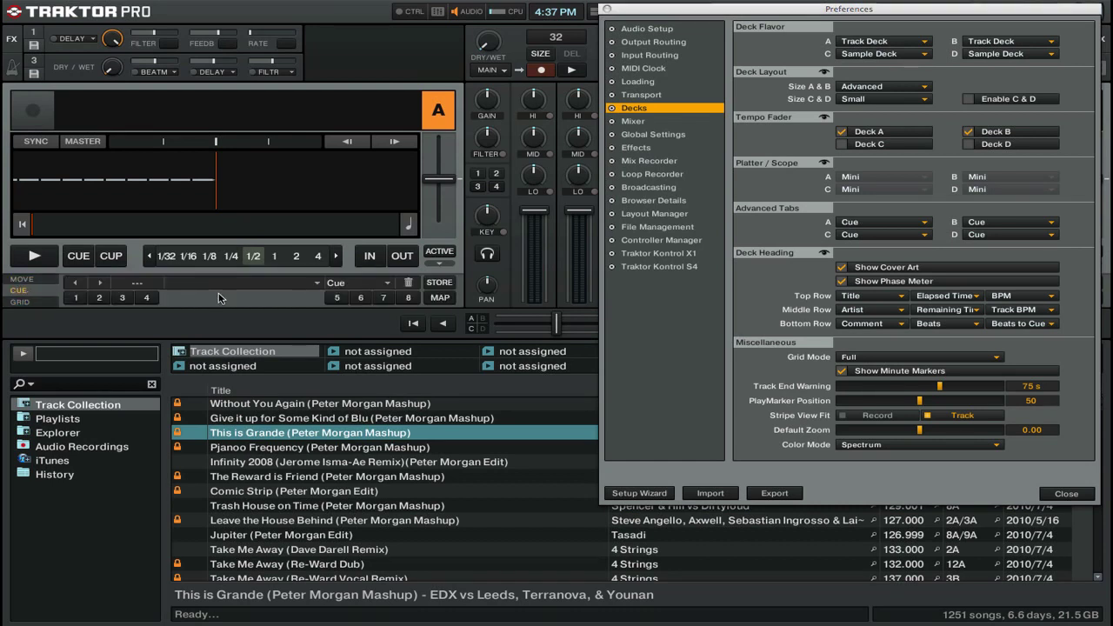
# Toggle deck cover art and phase meter off and on, then load 'This is Grande (Peter Morgan Mashup)' into deck A.
pyautogui.click(859, 270)
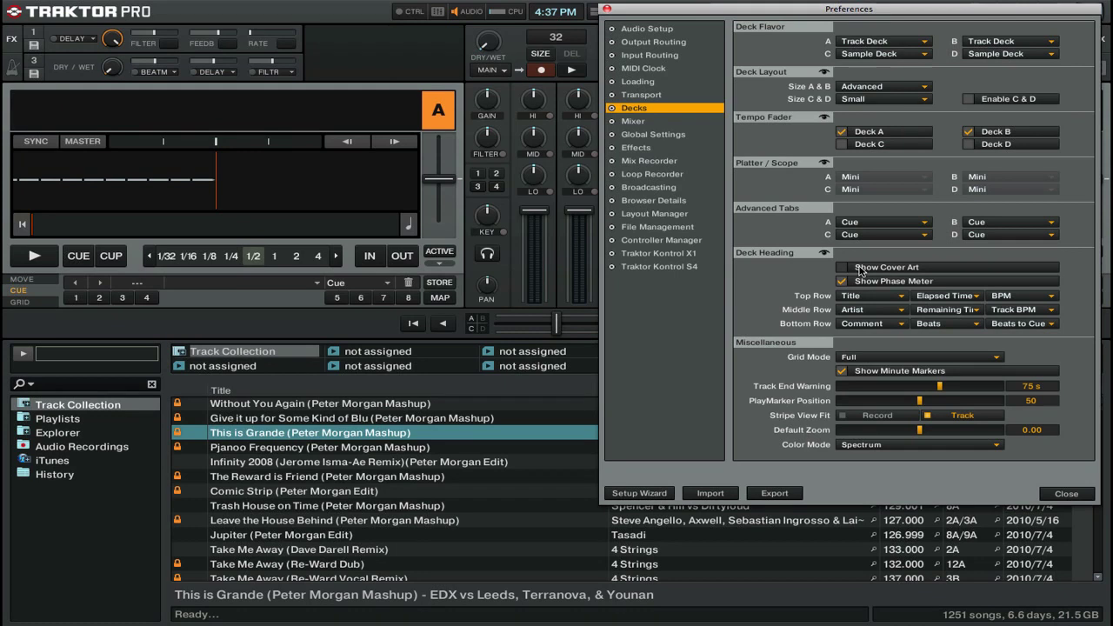
pyautogui.click(860, 269)
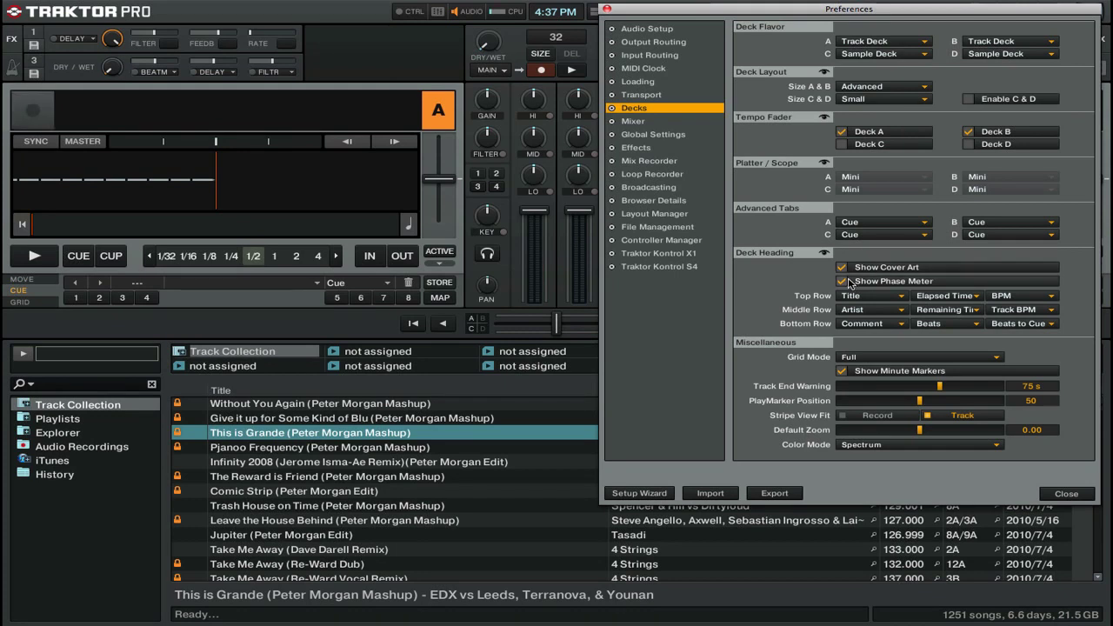
pyautogui.click(842, 281)
pyautogui.click(842, 281)
pyautogui.hotkey('ctrl', 'Left')
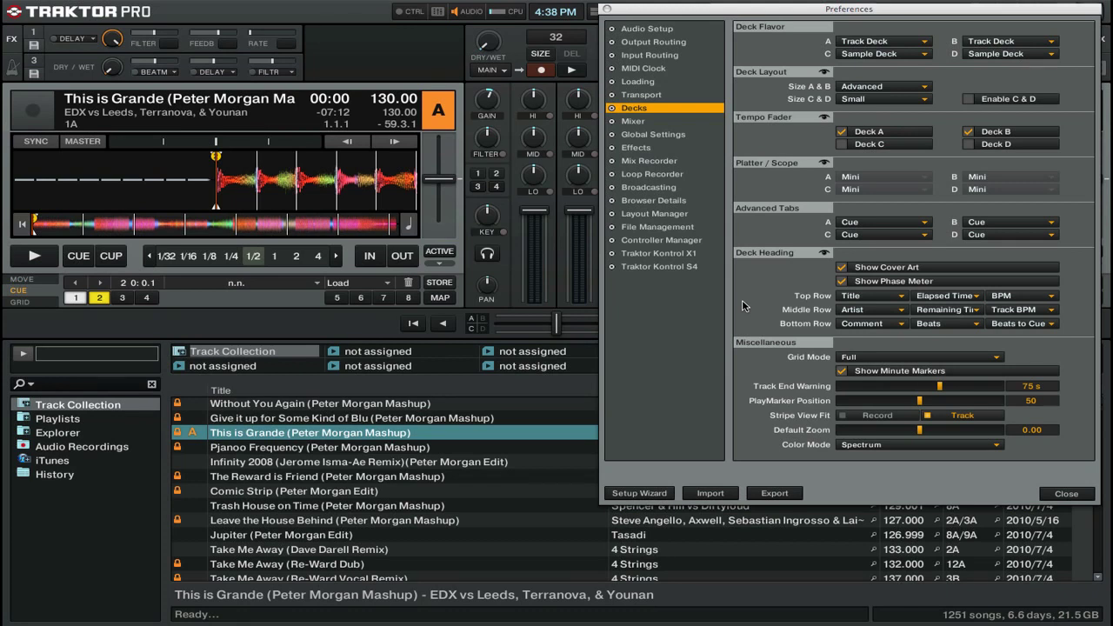
pyautogui.click(881, 300)
pyautogui.click(800, 296)
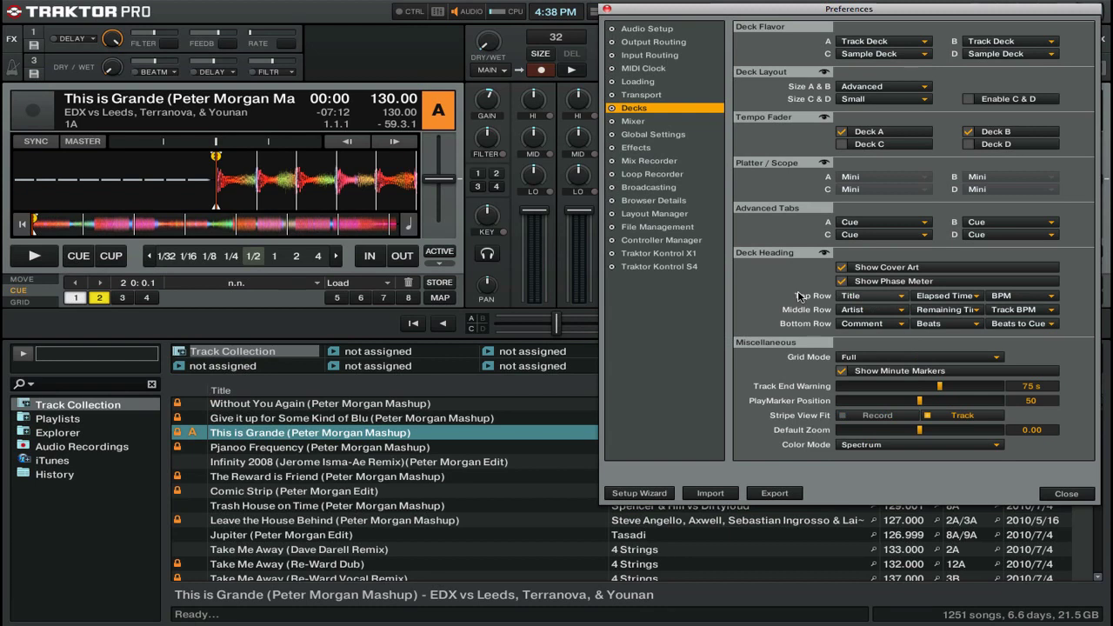
pyautogui.click(891, 356)
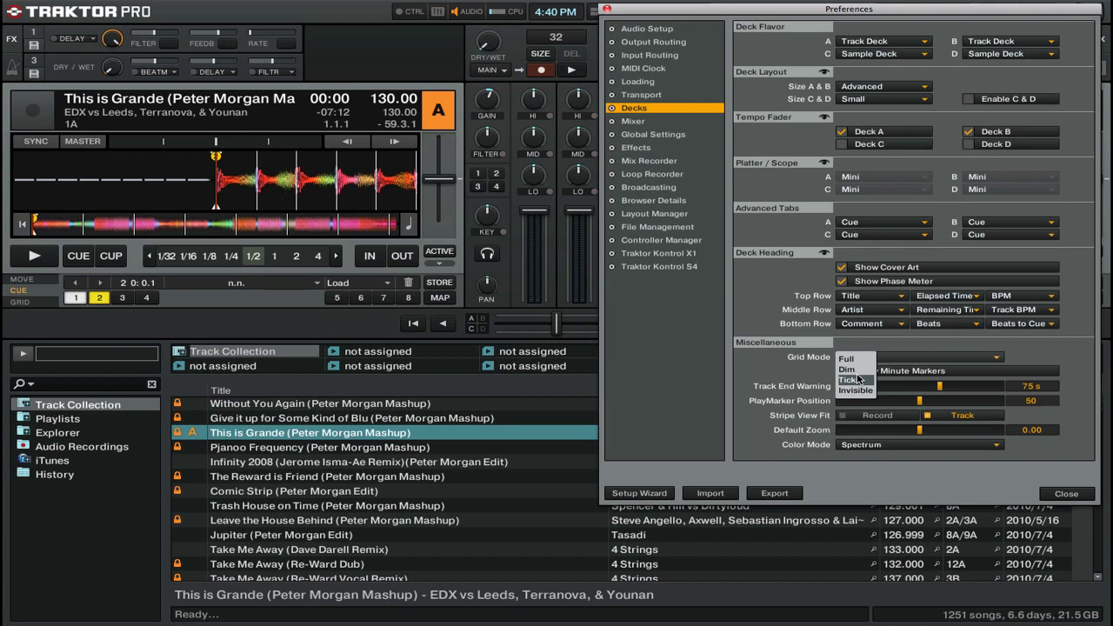
pyautogui.click(859, 379)
pyautogui.click(857, 358)
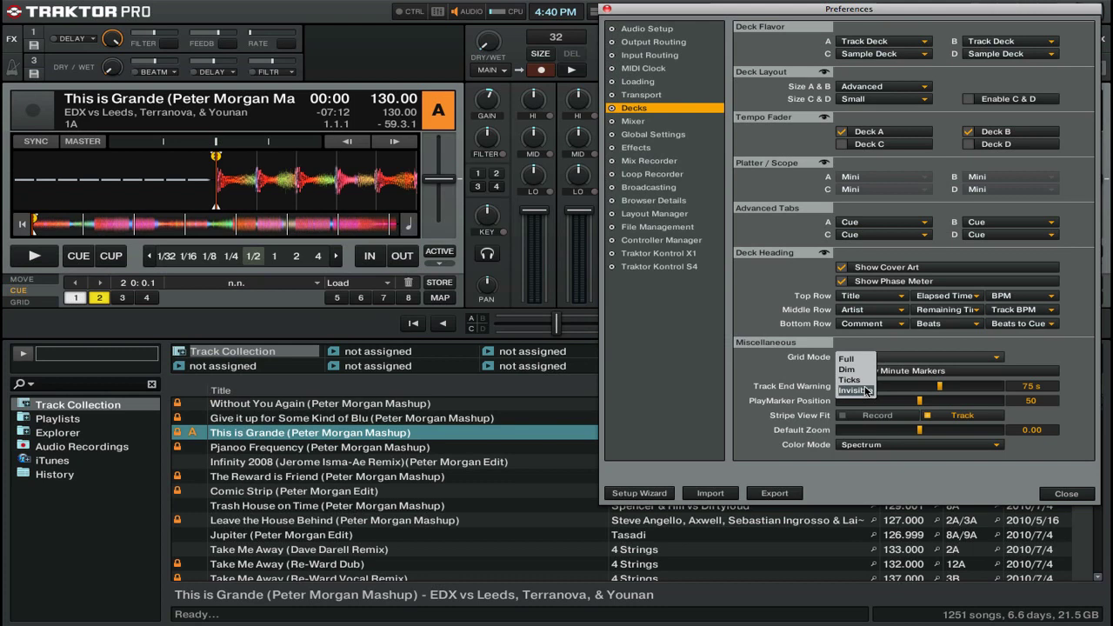
pyautogui.click(868, 391)
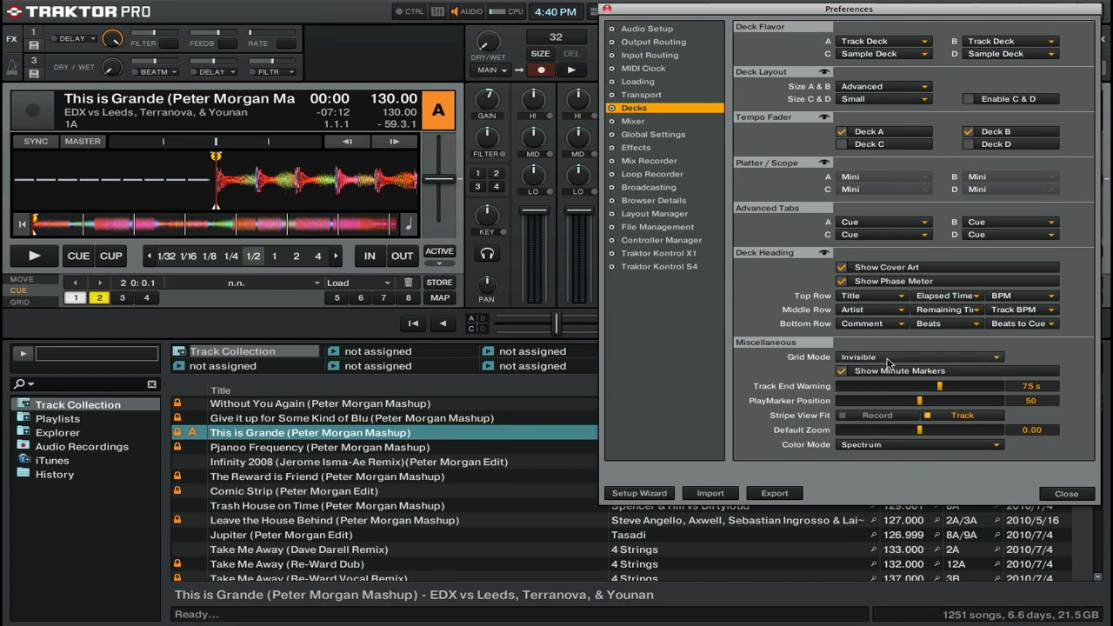
pyautogui.click(877, 358)
pyautogui.click(841, 366)
pyautogui.click(841, 371)
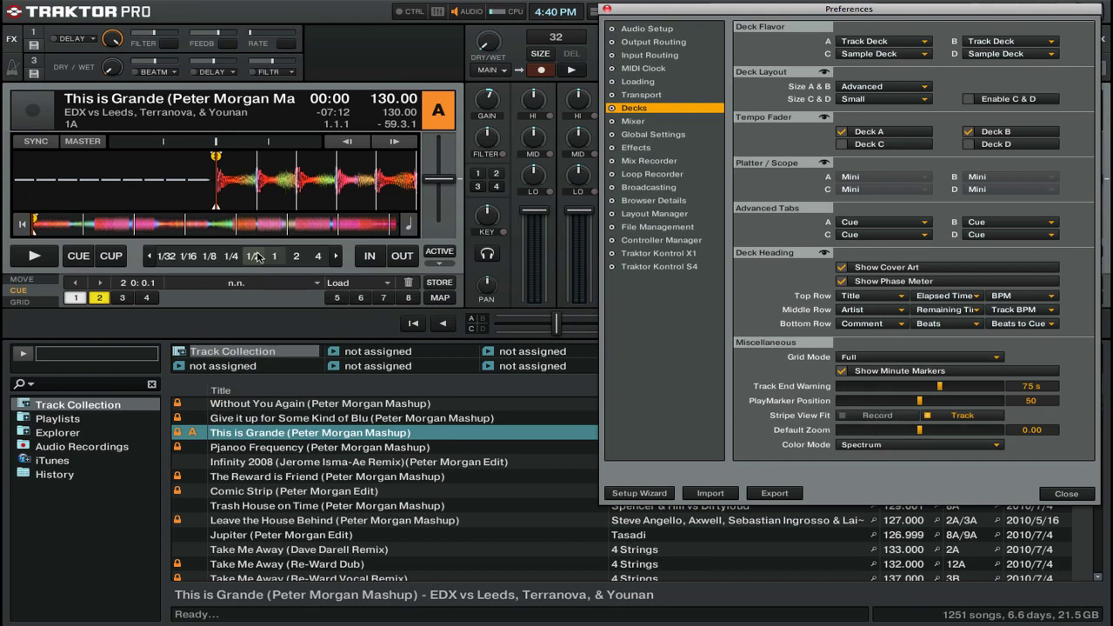
pyautogui.click(885, 447)
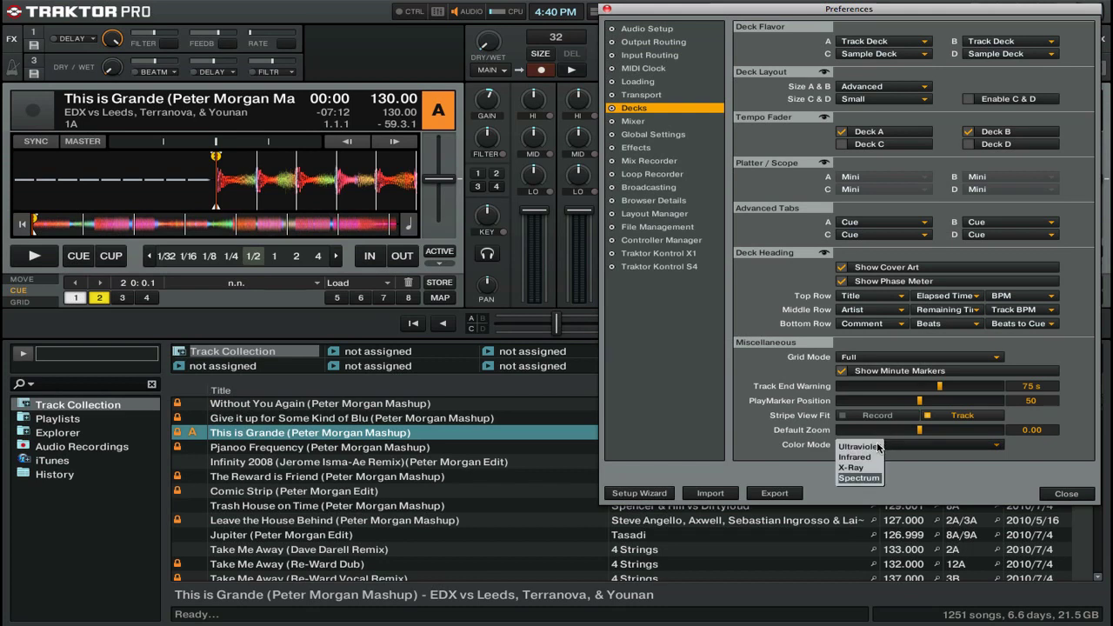
pyautogui.click(885, 446)
pyautogui.click(885, 446)
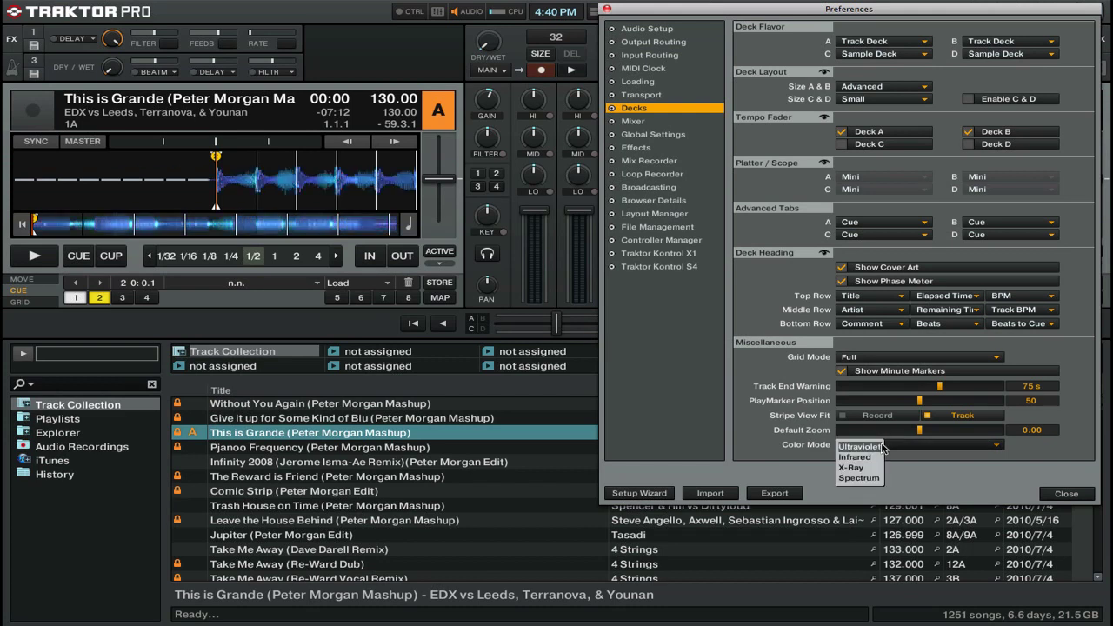
pyautogui.click(879, 457)
pyautogui.click(889, 445)
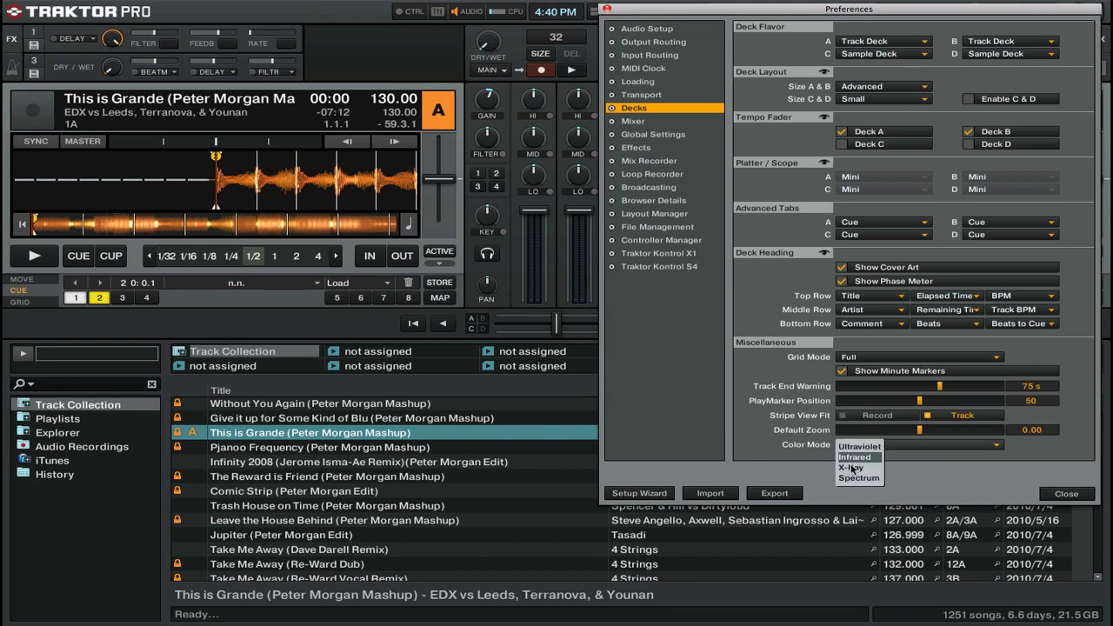
pyautogui.click(862, 477)
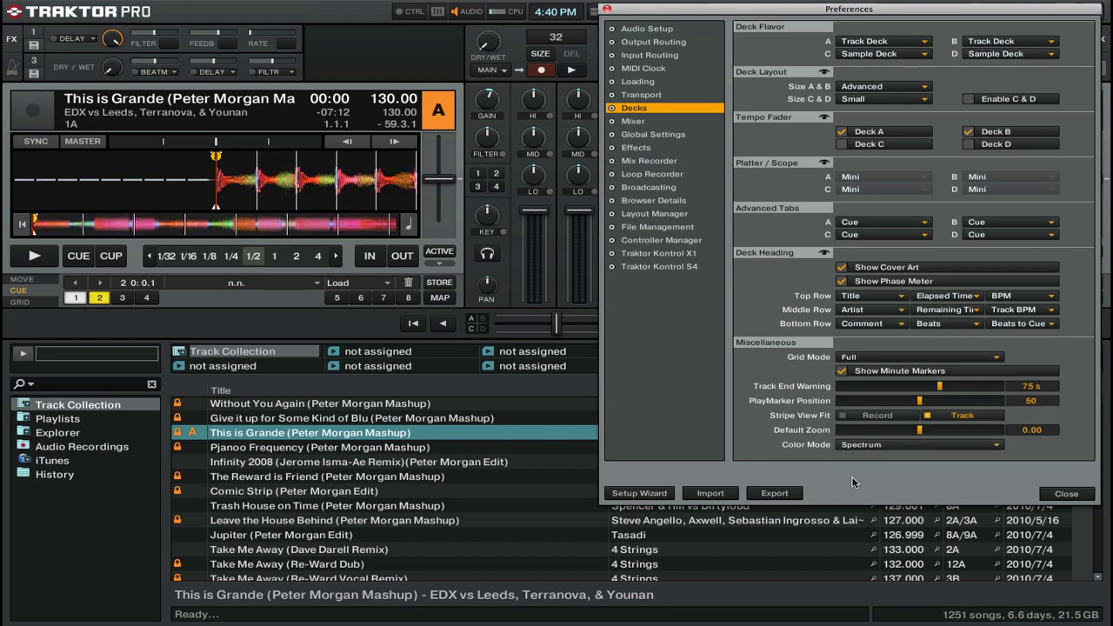